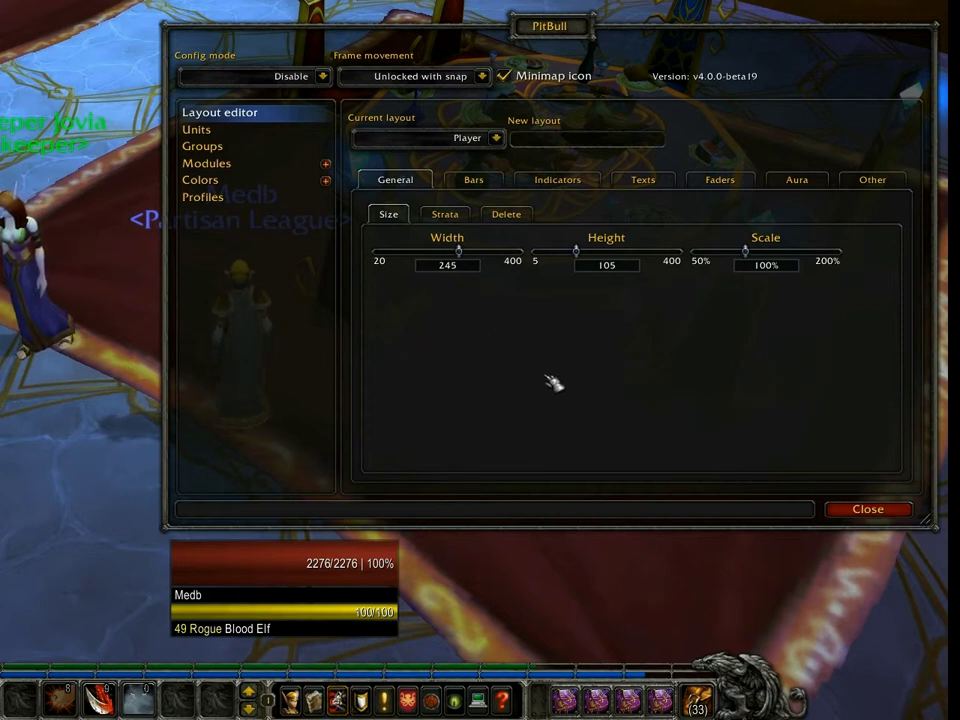
Show the Player layout's Bars settings: Blizzard texture, spacing 2, padding 2.
click(475, 181)
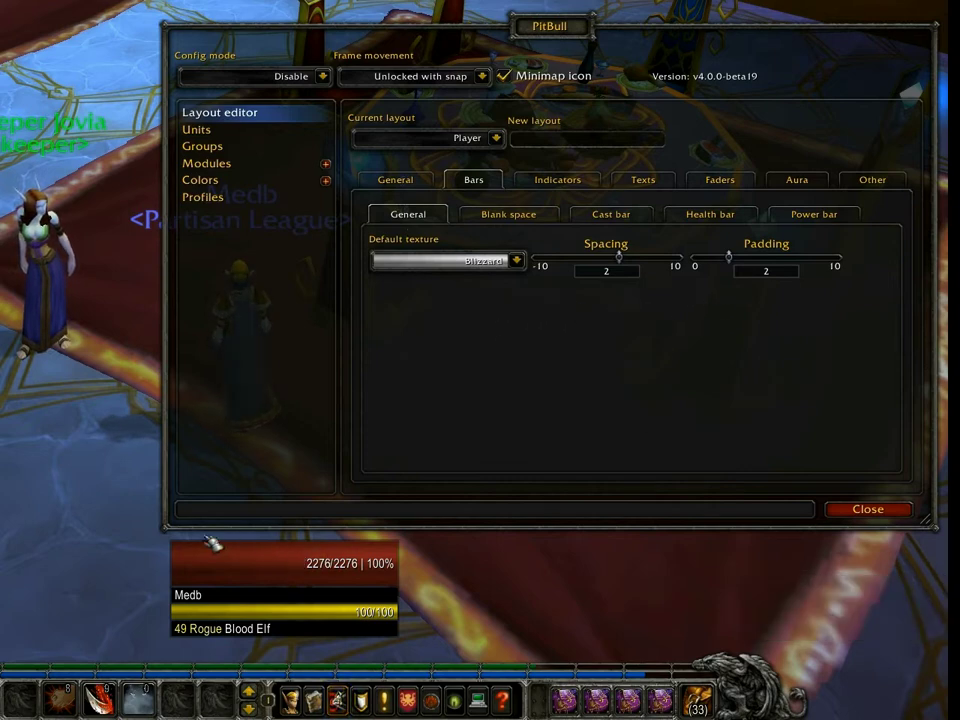
Raise the Player layout's bar padding to 10, then view the Blank space bar settings.
drag(735, 262, 858, 263)
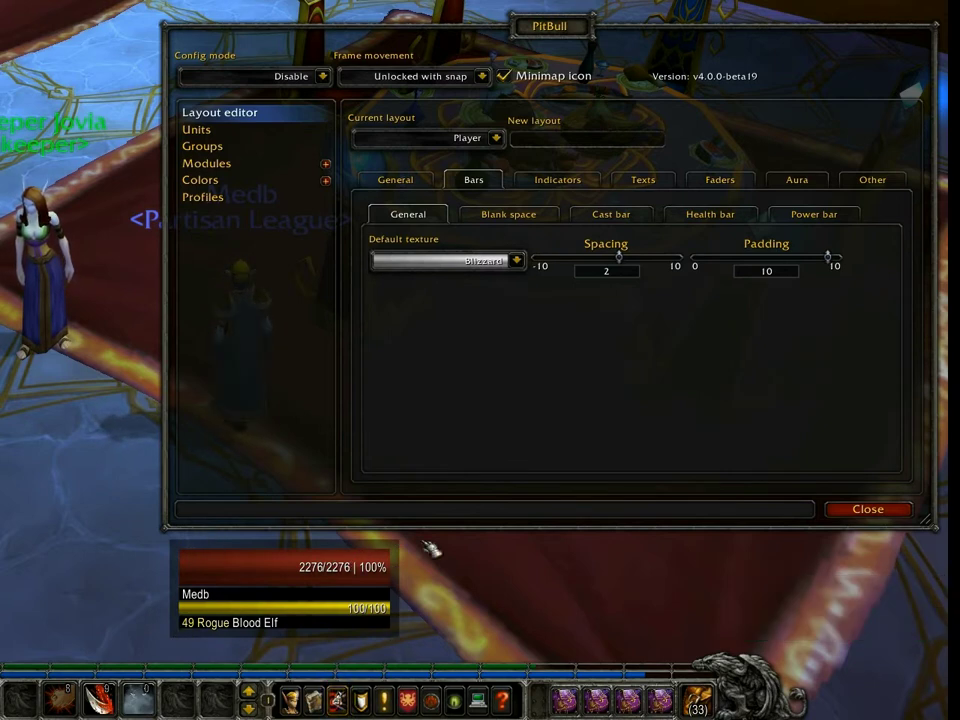
click(529, 215)
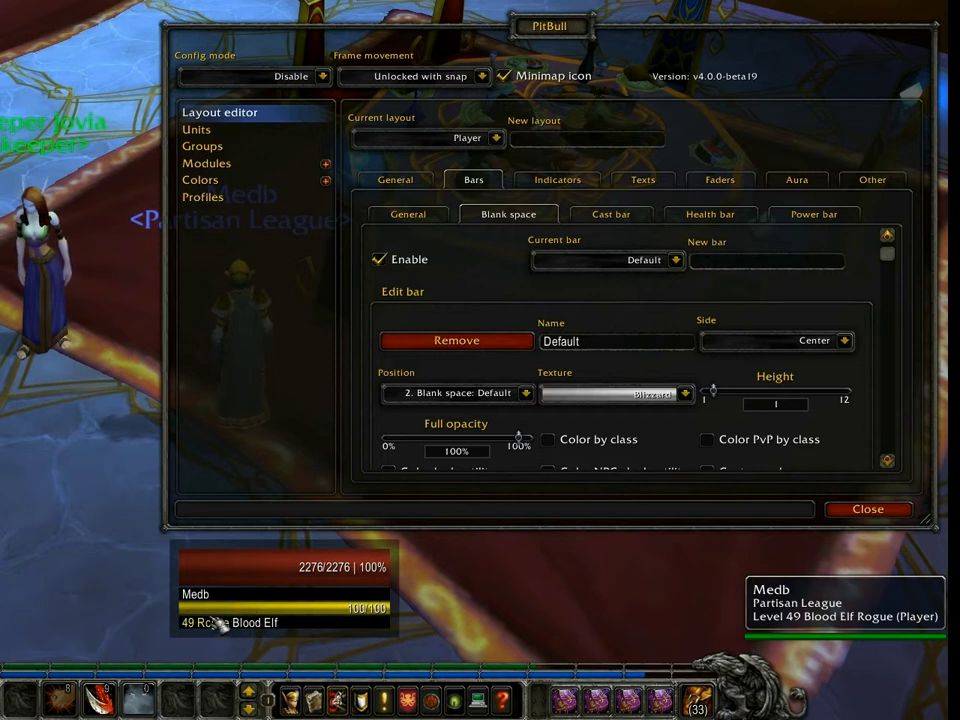
Select the AnotherOne blank space bar, leave custom colour off, and set its full opacity to 0%.
click(677, 260)
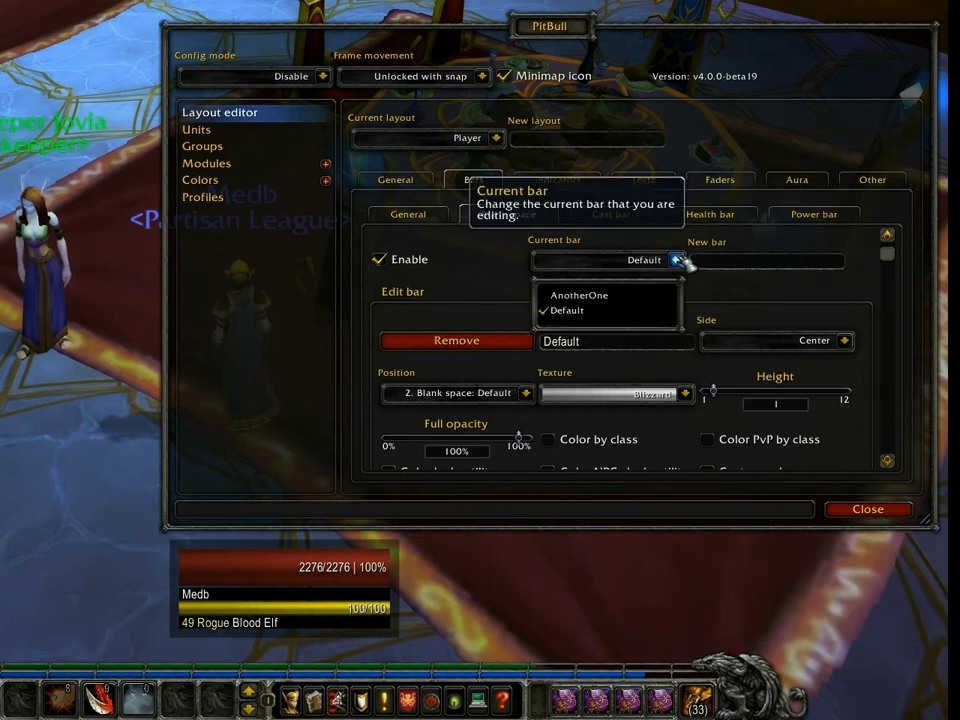
click(592, 296)
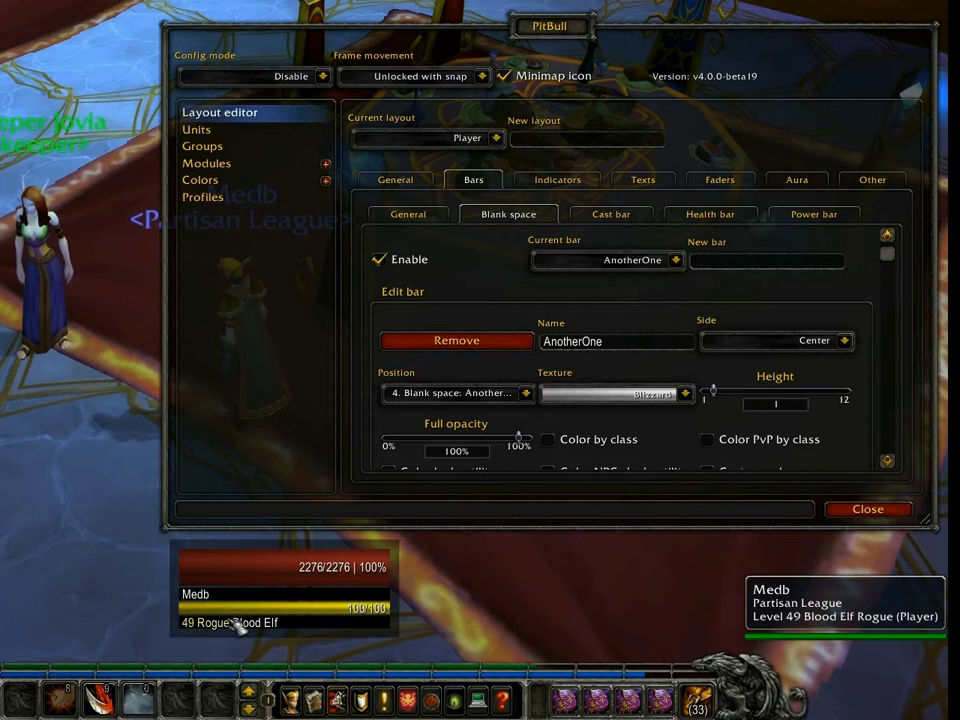
key(3)
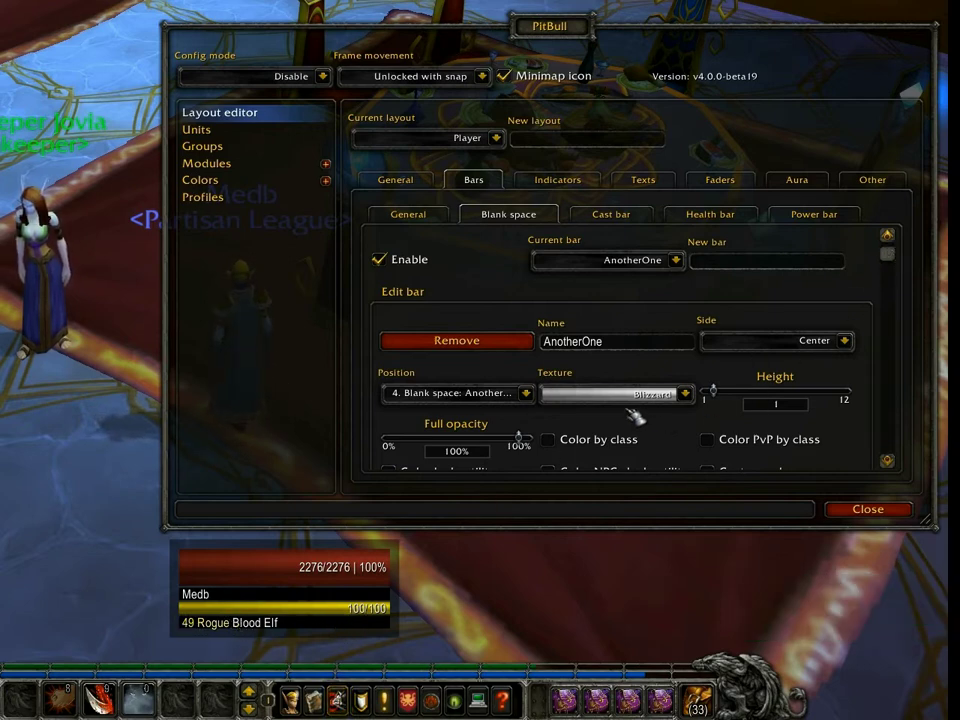
drag(886, 256, 888, 456)
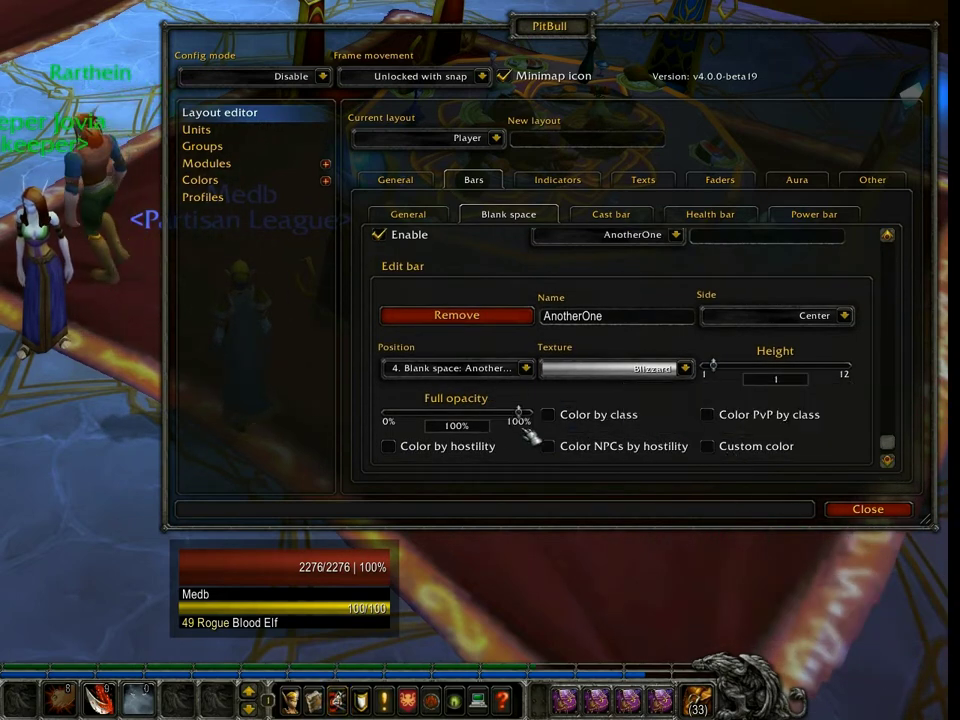
click(709, 448)
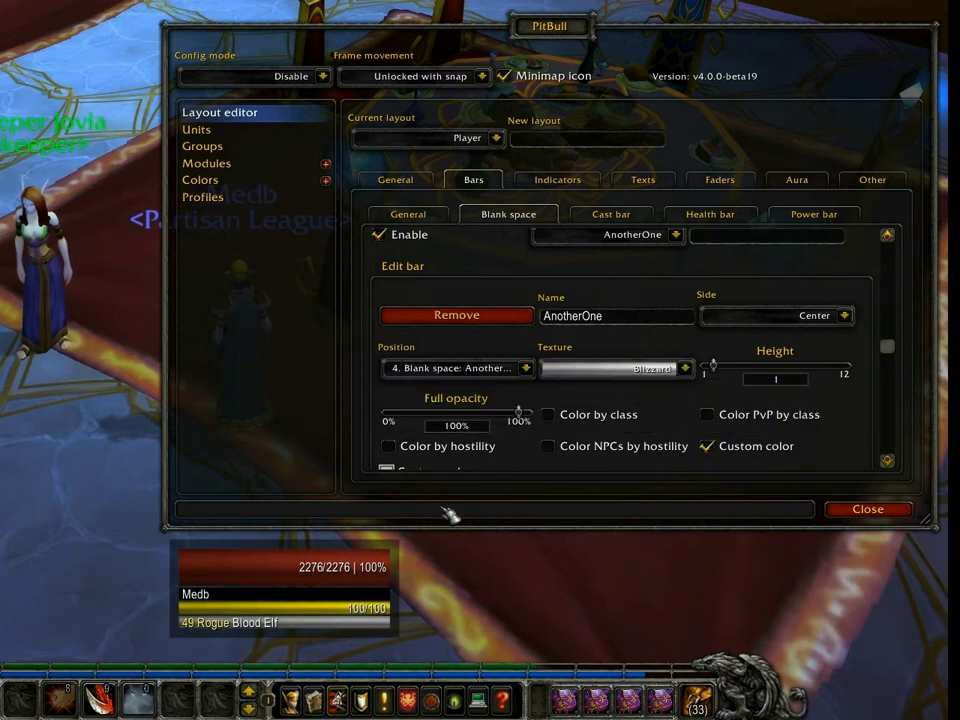
click(708, 447)
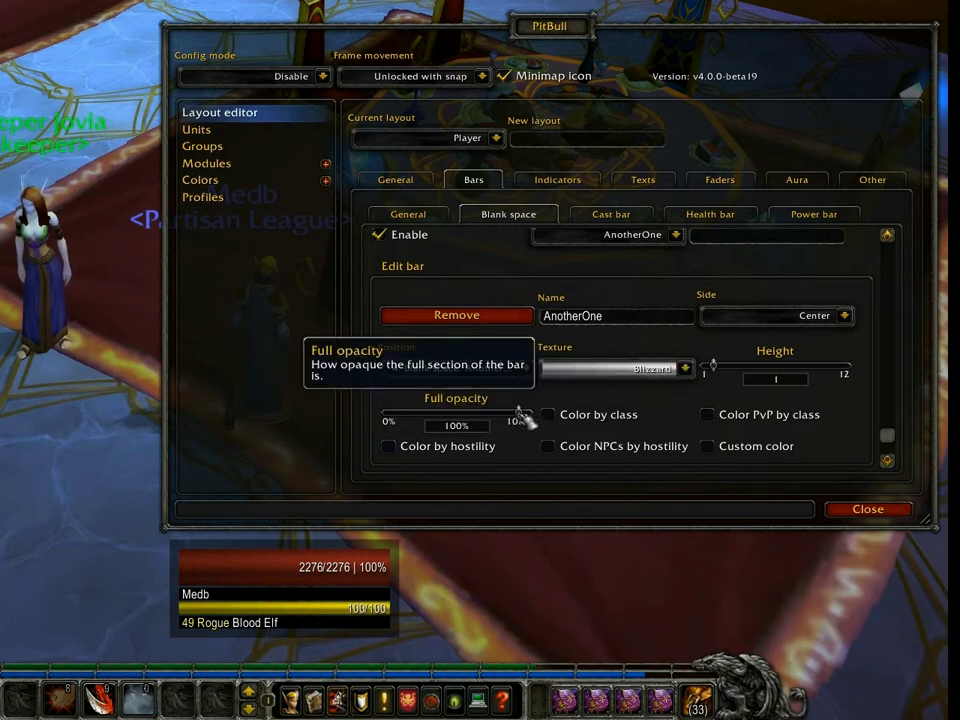
drag(519, 413, 392, 418)
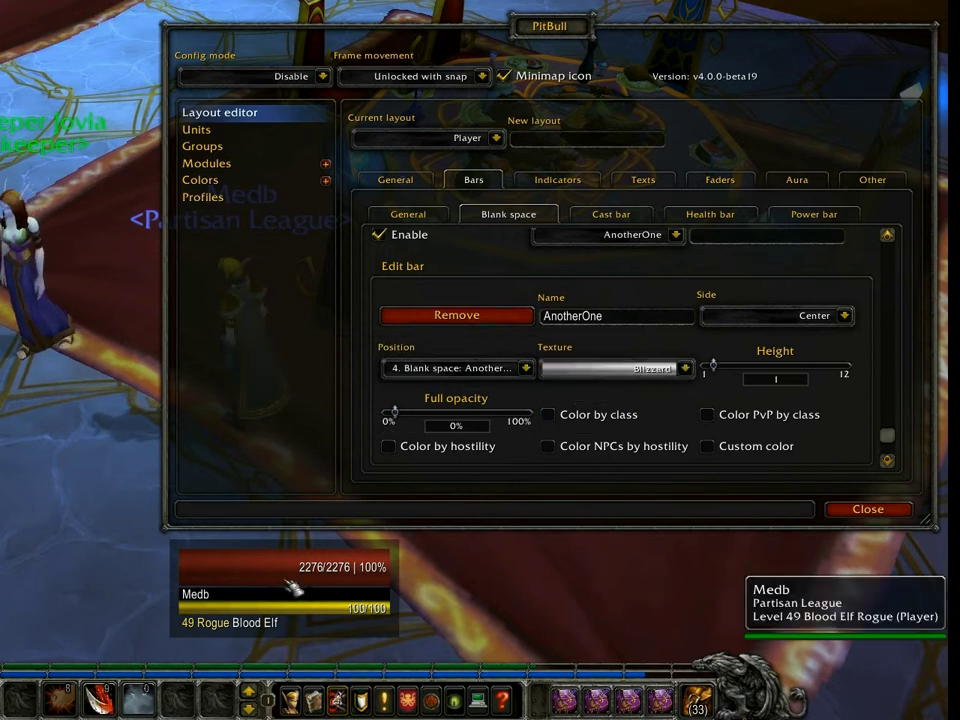
click(726, 215)
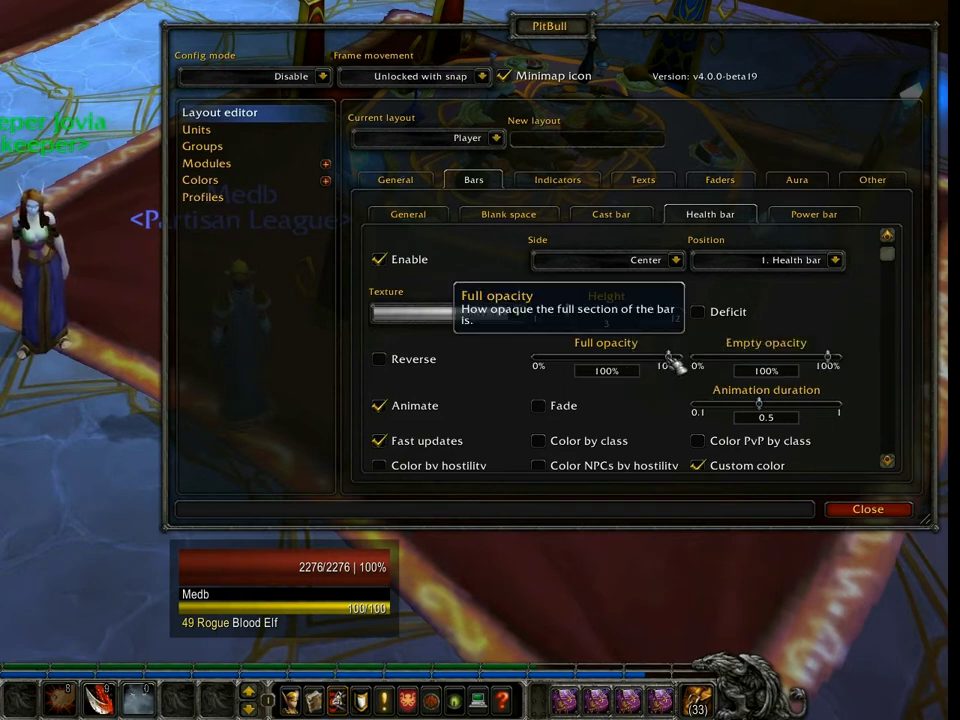
Drop the health bar's full opacity to 0%, then bring up the layout's Background options under Other.
drag(672, 363, 545, 368)
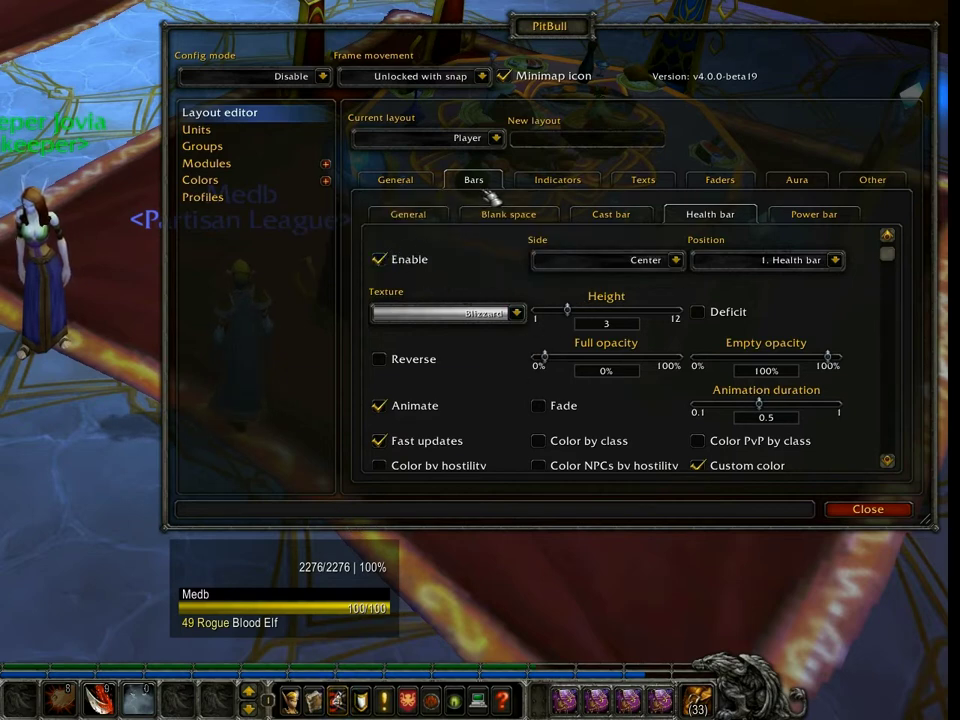
click(326, 165)
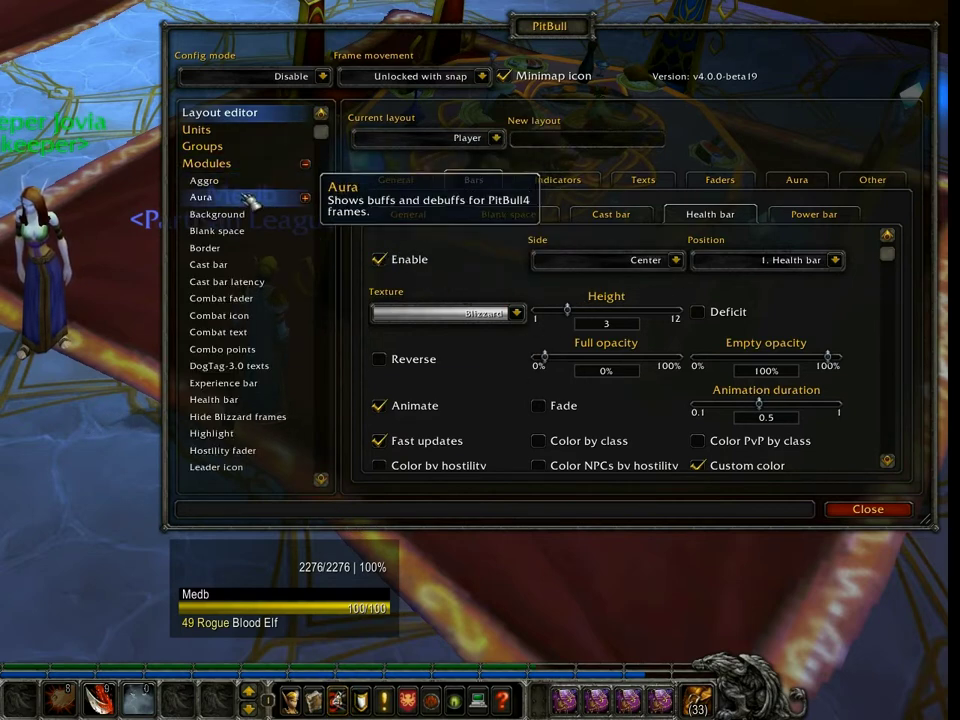
click(236, 214)
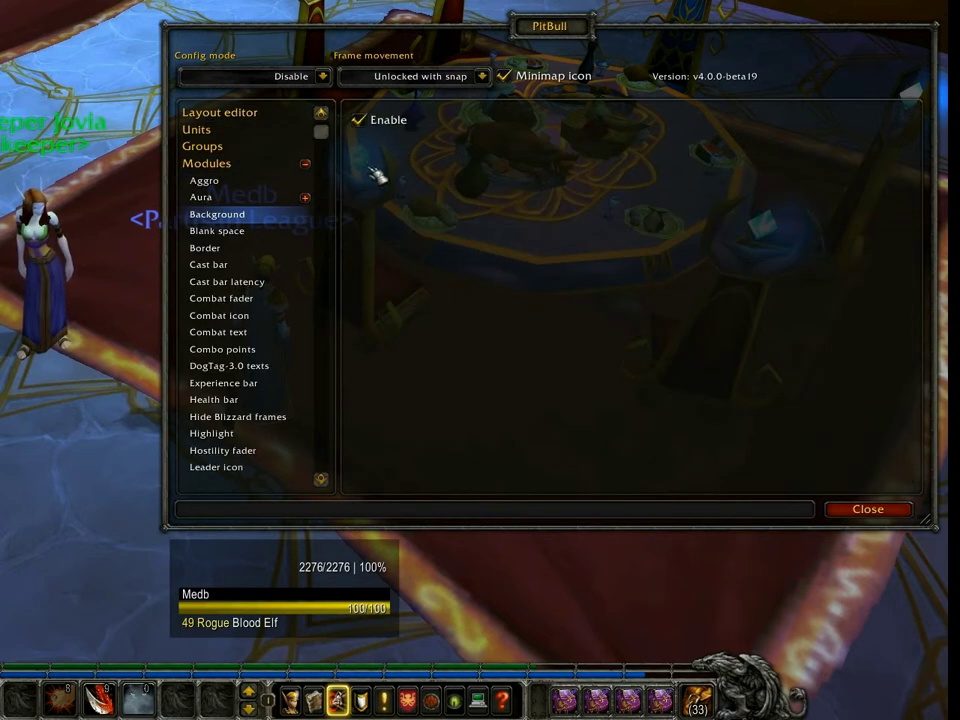
click(305, 163)
click(263, 116)
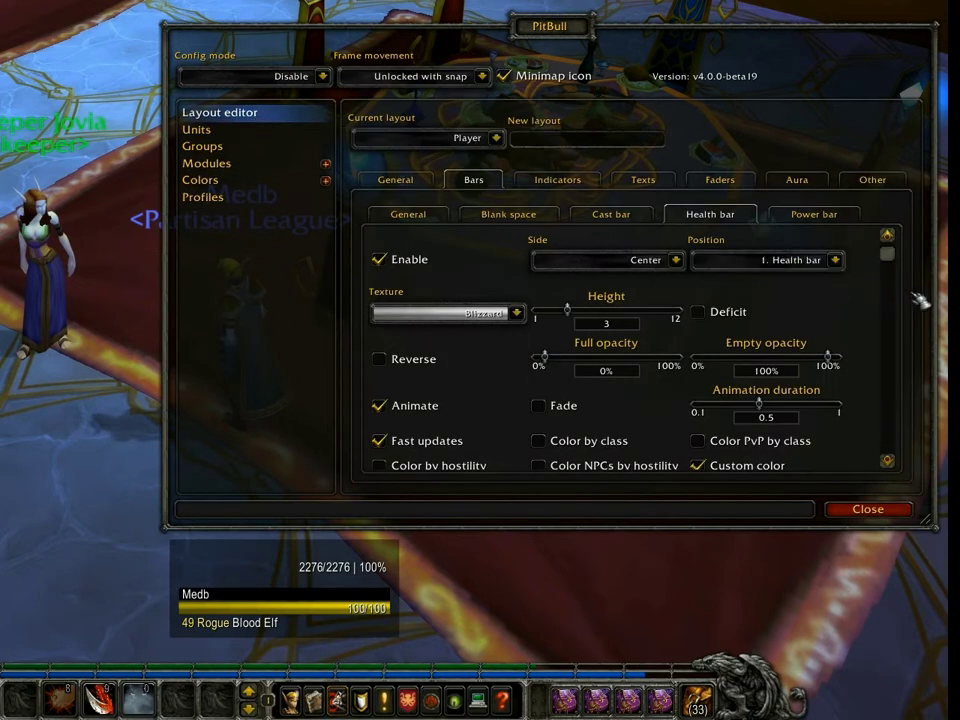
click(876, 181)
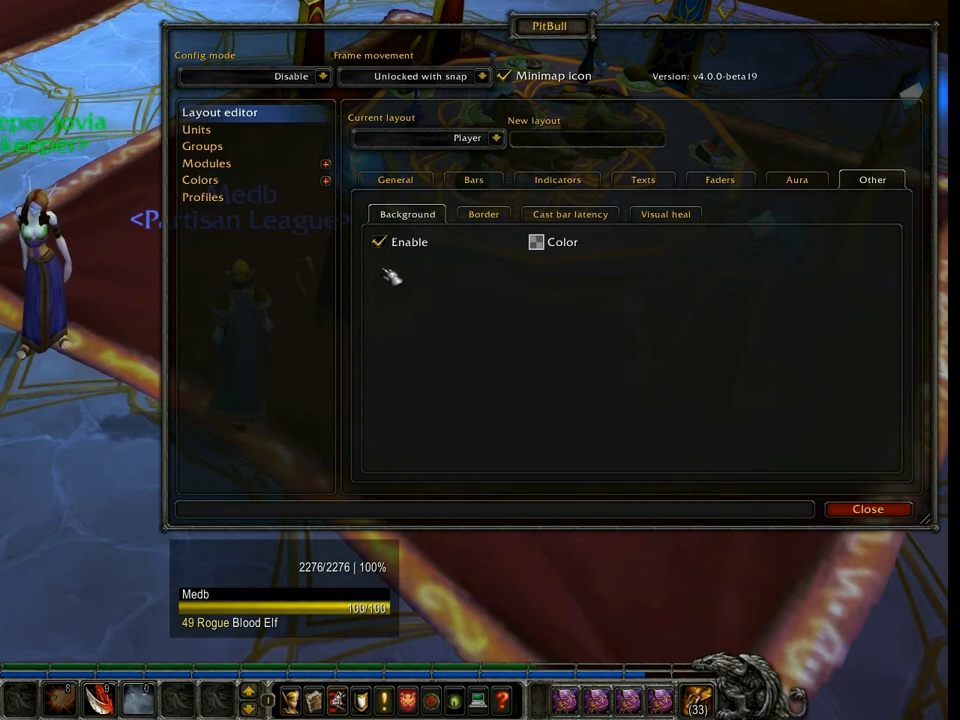
Try a fully opaque vivid cyan as the frame background colour in the Color Picker.
click(539, 243)
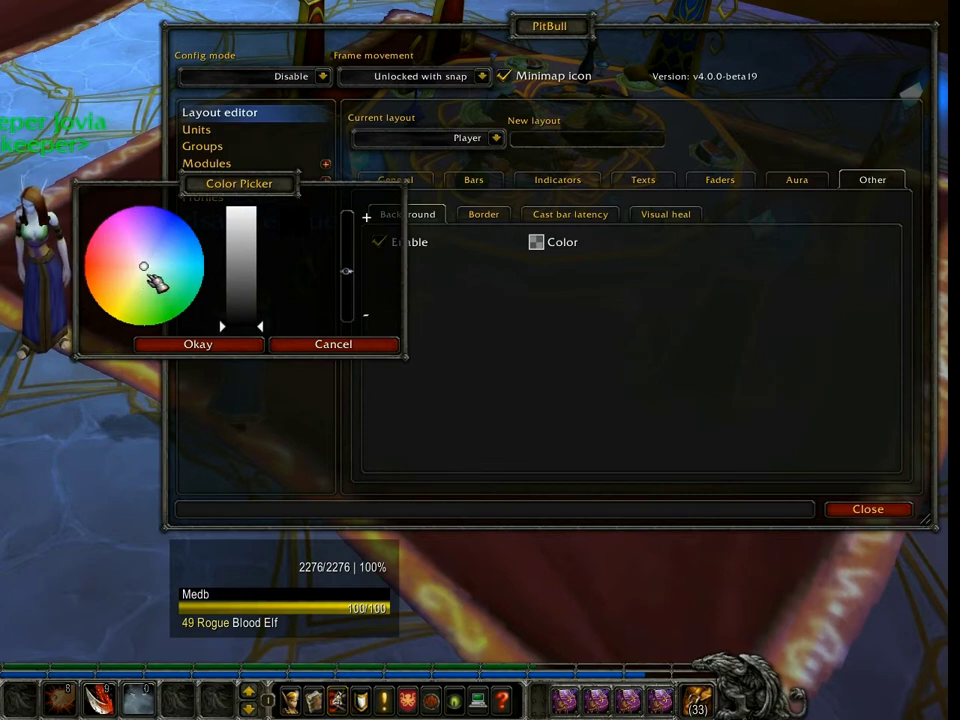
drag(152, 272, 222, 276)
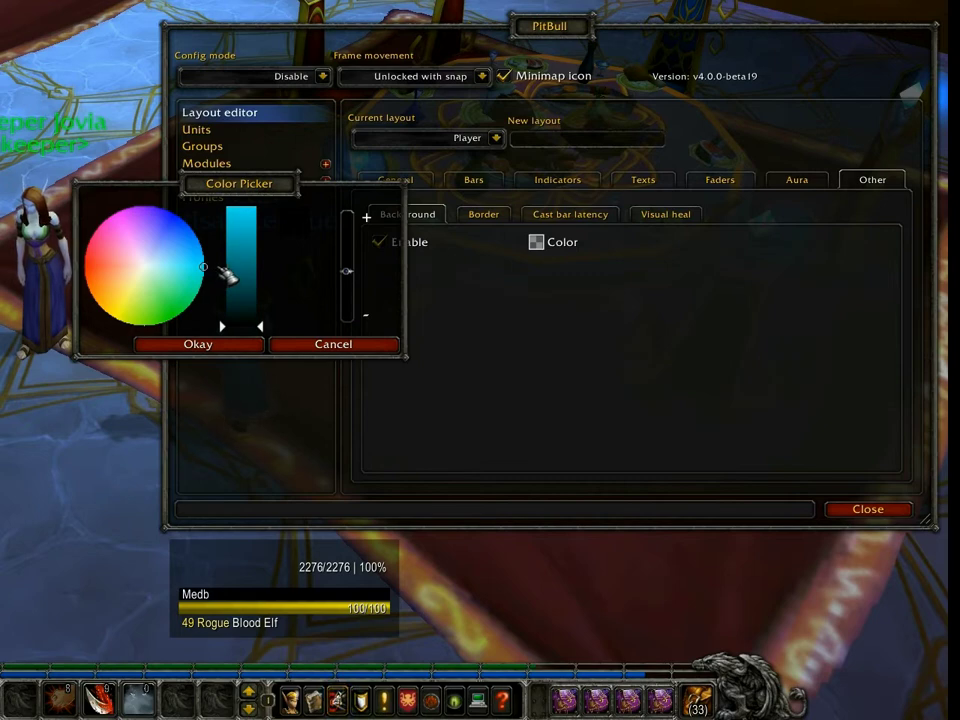
drag(255, 323, 259, 199)
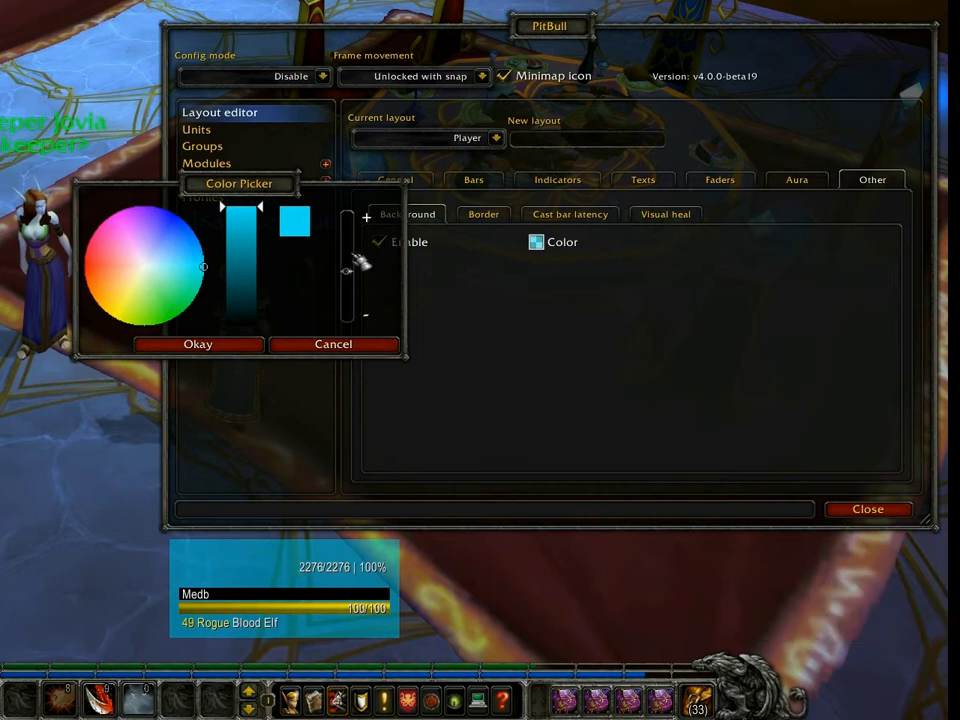
drag(355, 278, 355, 218)
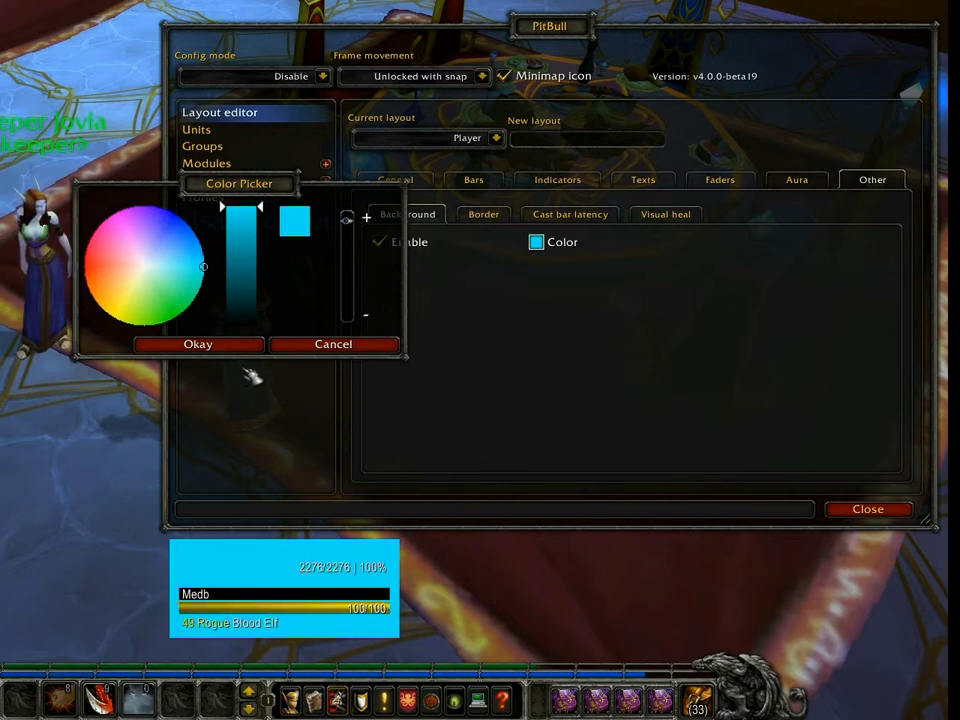
Change the background colour to black with partial opacity and confirm it.
click(150, 268)
drag(242, 261, 245, 342)
drag(345, 246, 352, 277)
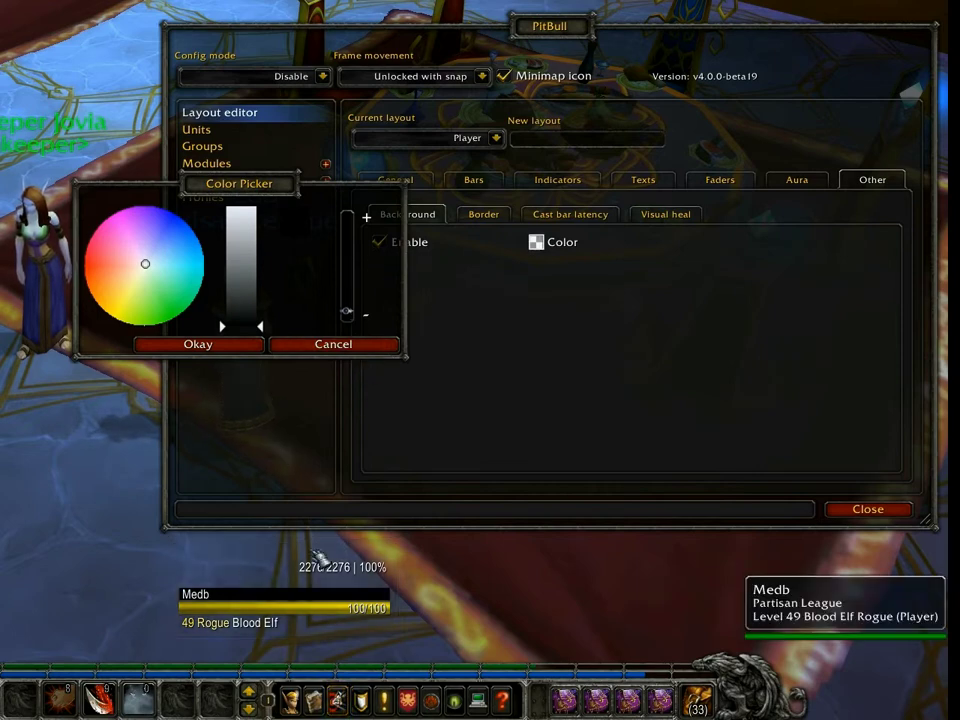
click(345, 315)
drag(344, 318, 348, 258)
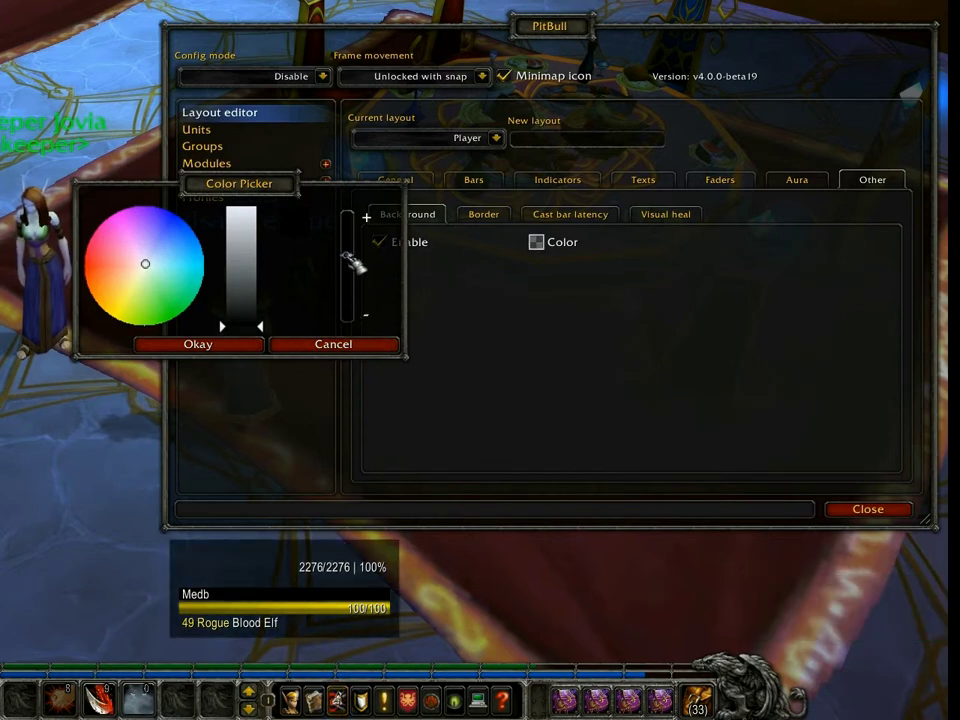
click(219, 345)
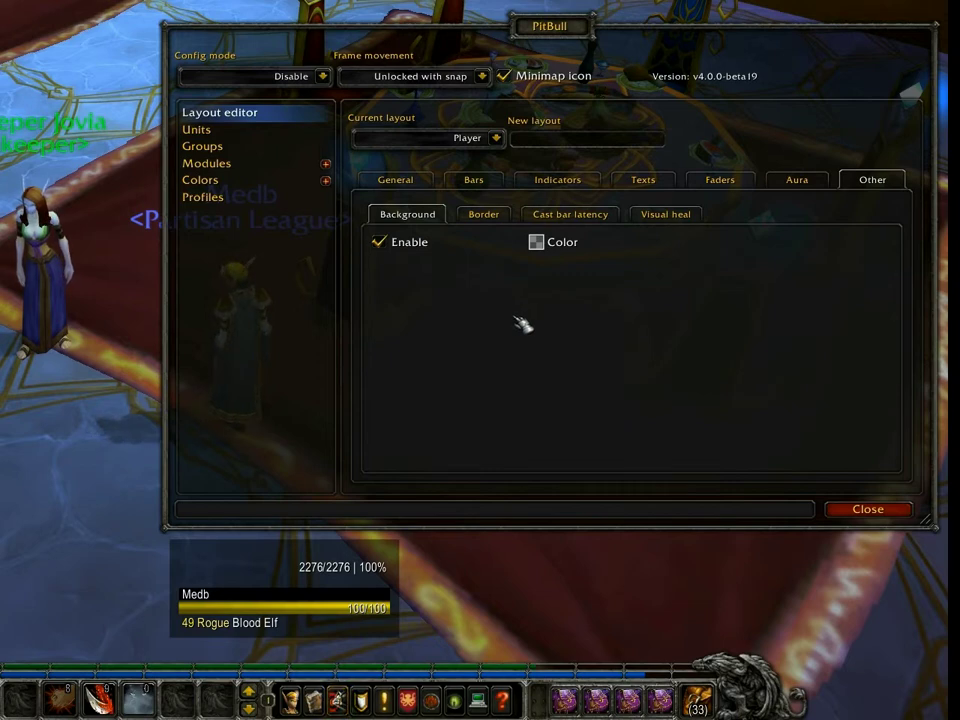
Review the border settings: enabled, size 16, padding 3, Normal None, Elite/Rare/Boss Blizzard Tooltip.
click(484, 215)
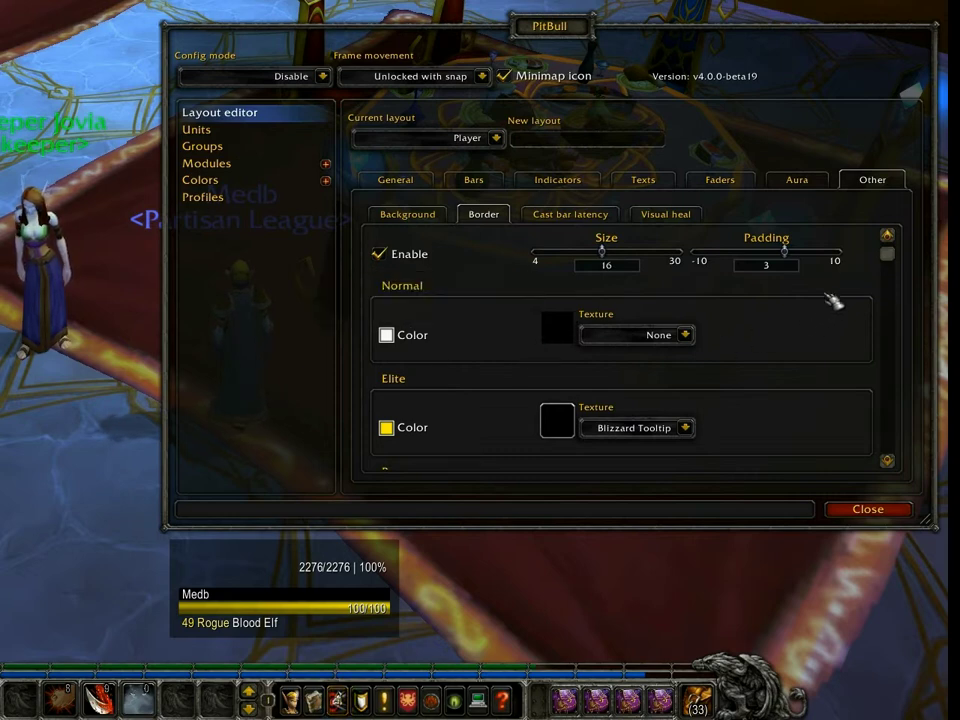
drag(895, 258, 912, 403)
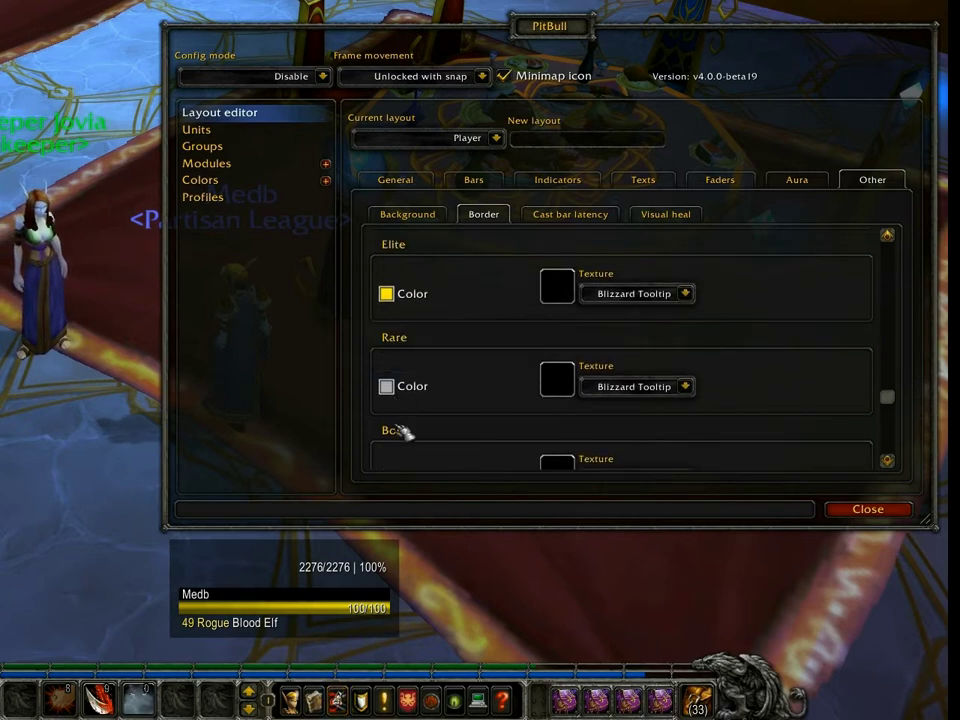
drag(896, 399, 912, 443)
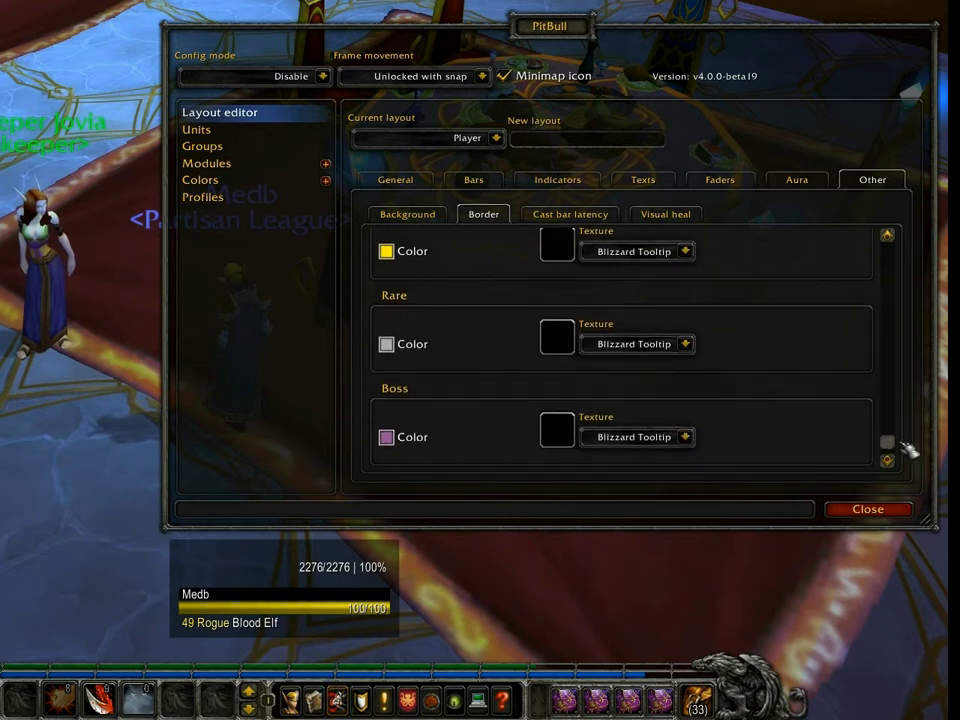
drag(901, 443, 905, 428)
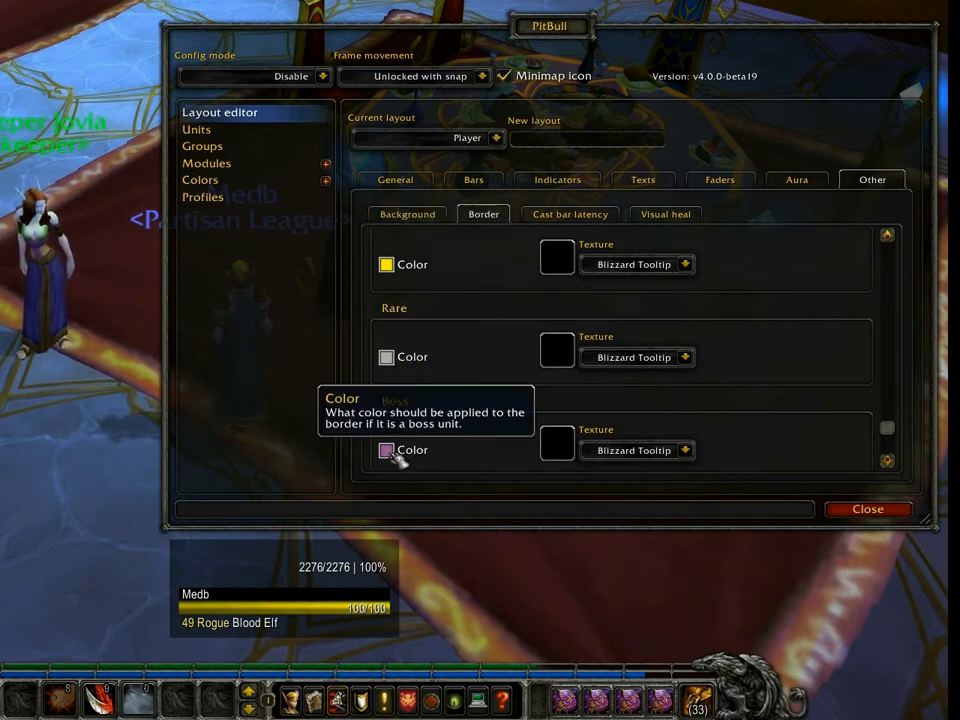
drag(894, 432, 906, 460)
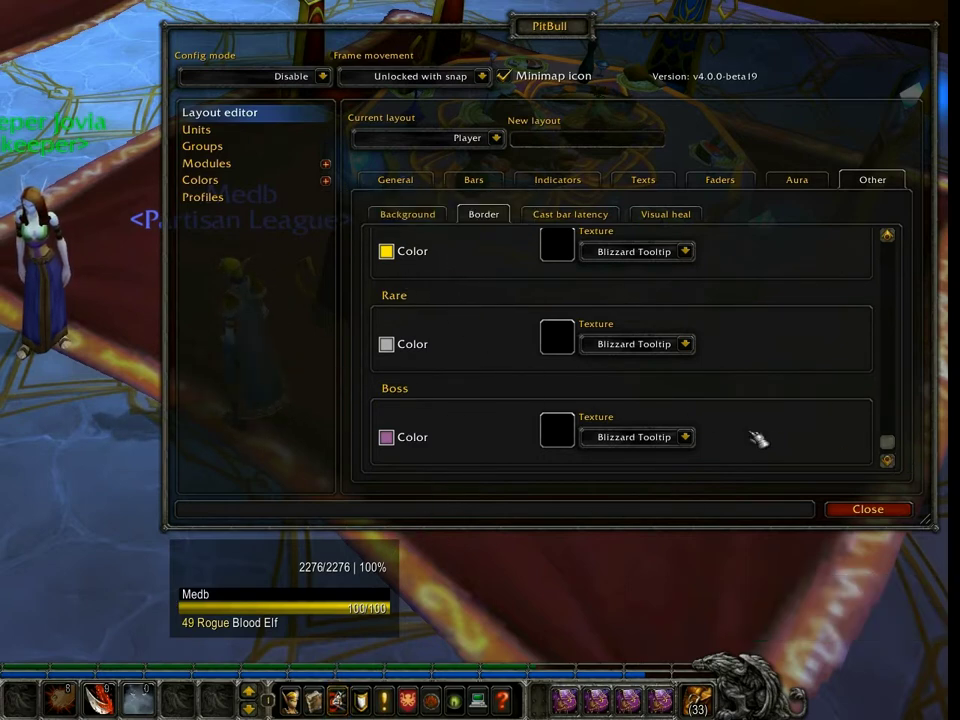
drag(889, 442, 910, 260)
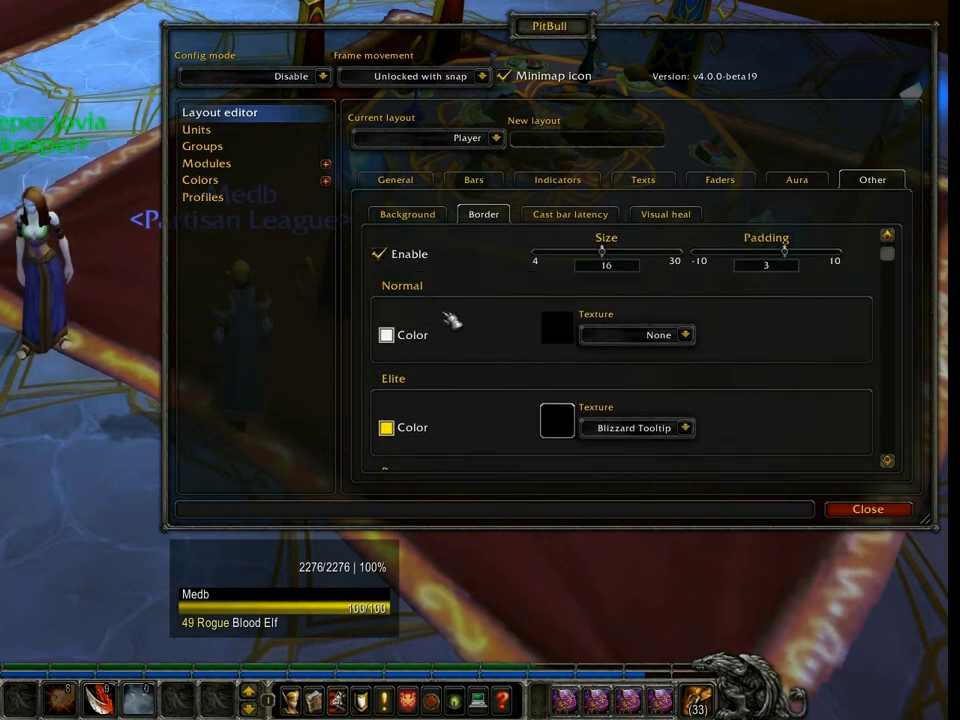
click(686, 335)
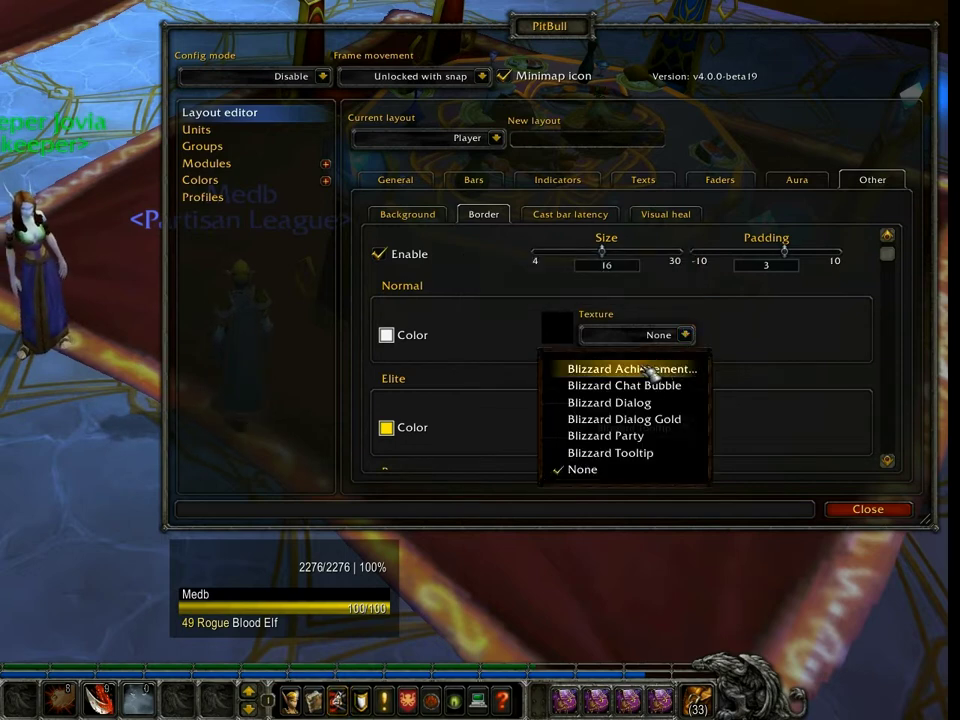
click(690, 335)
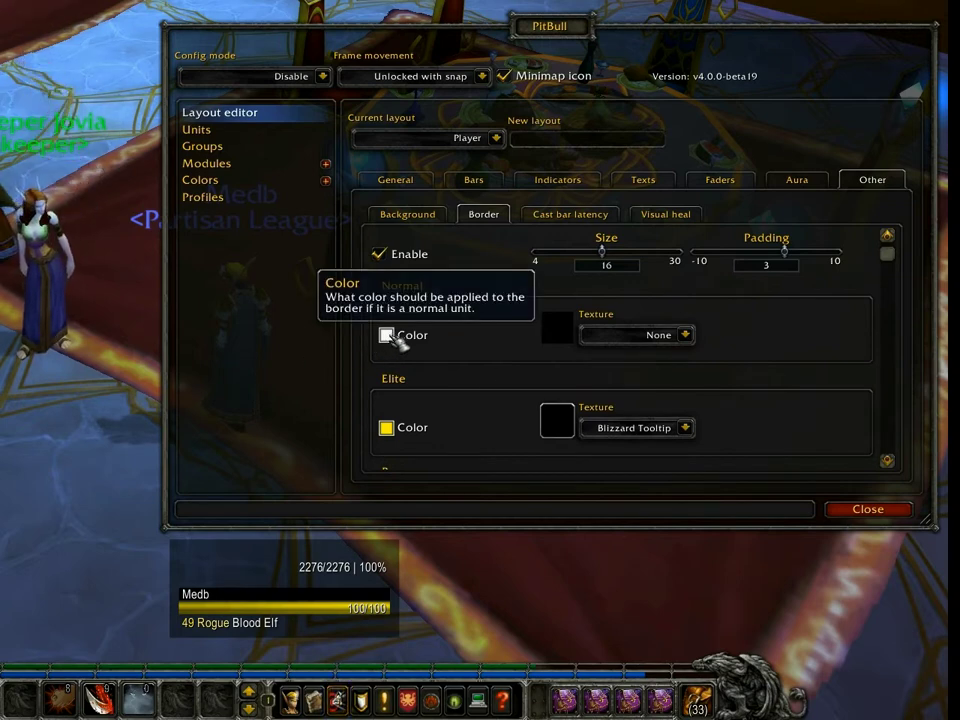
click(688, 336)
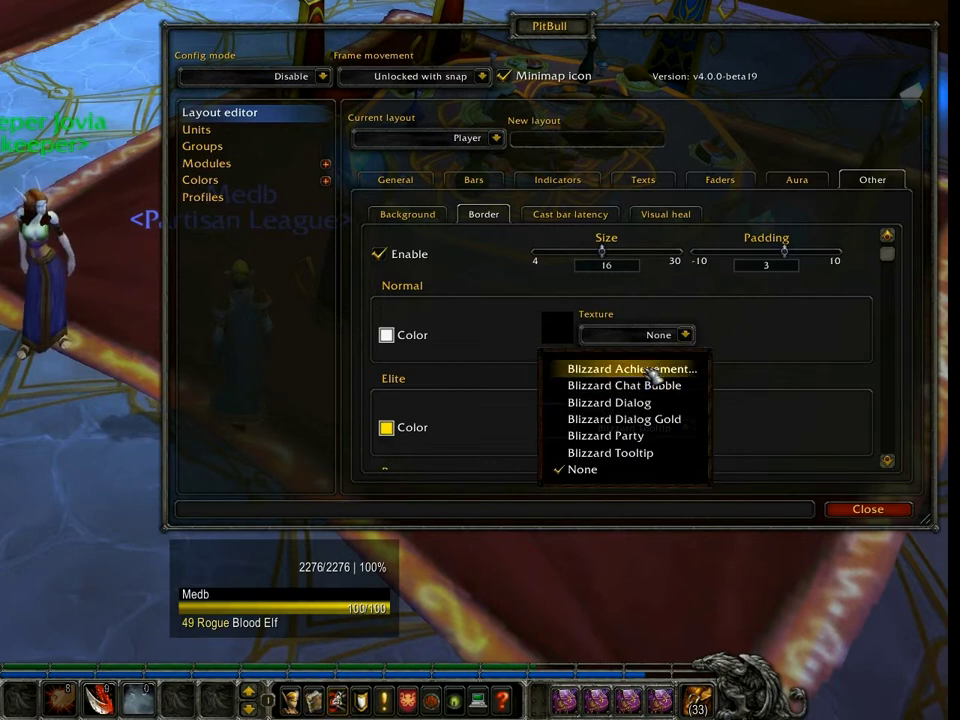
click(652, 372)
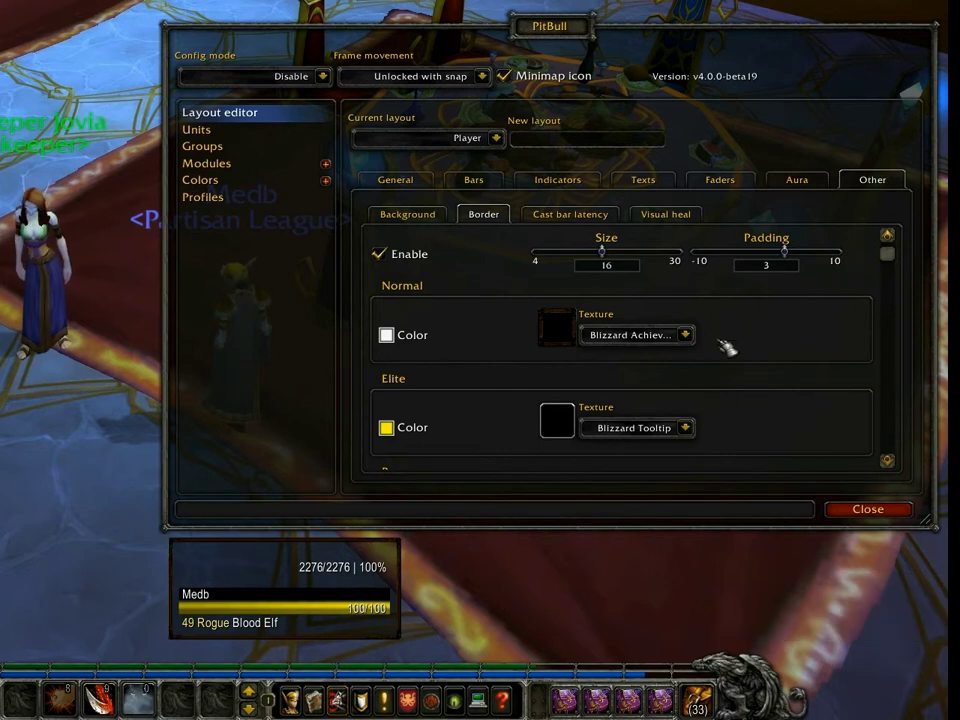
click(686, 335)
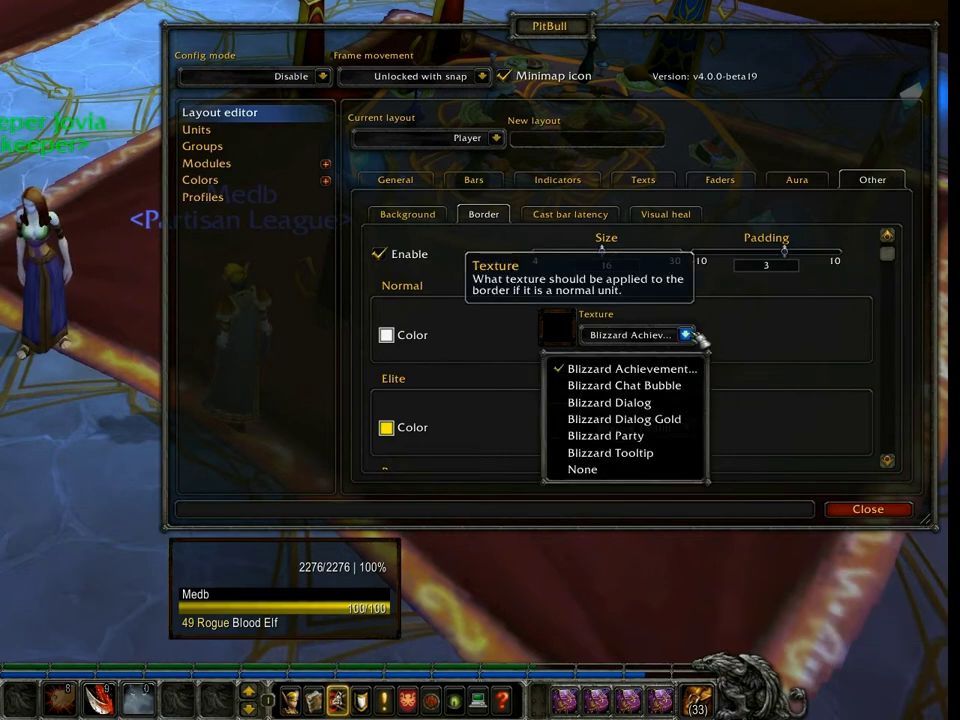
click(610, 387)
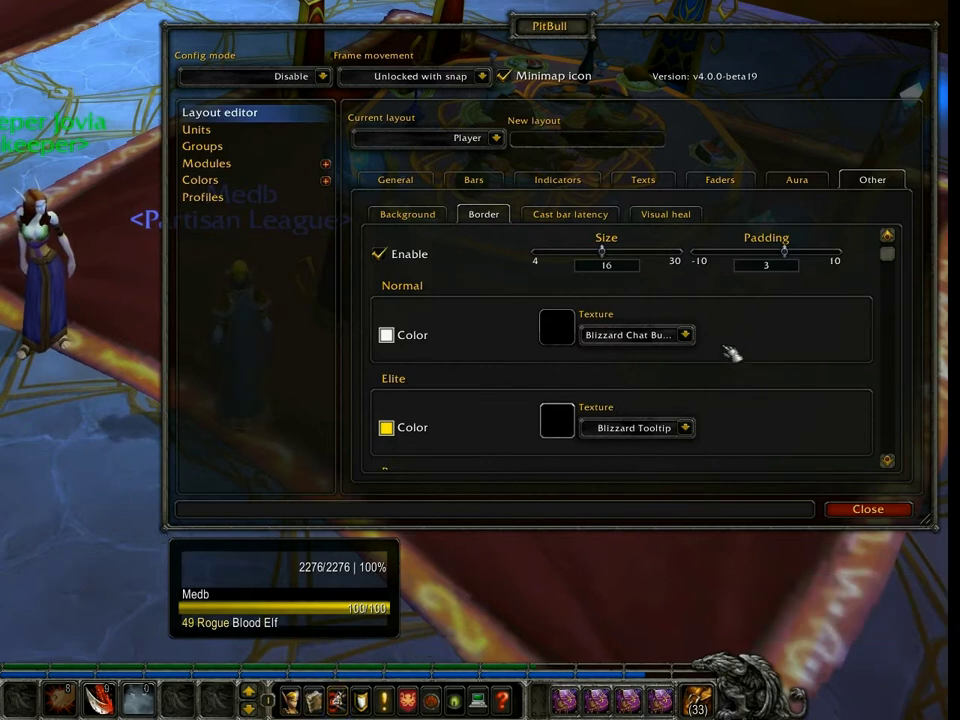
click(686, 335)
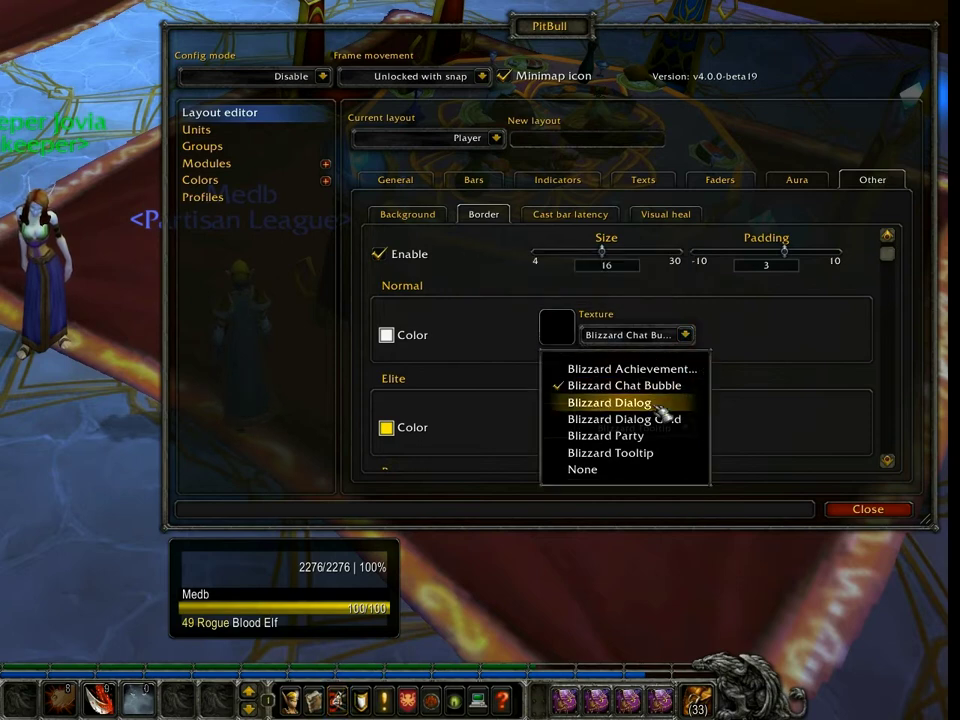
click(638, 404)
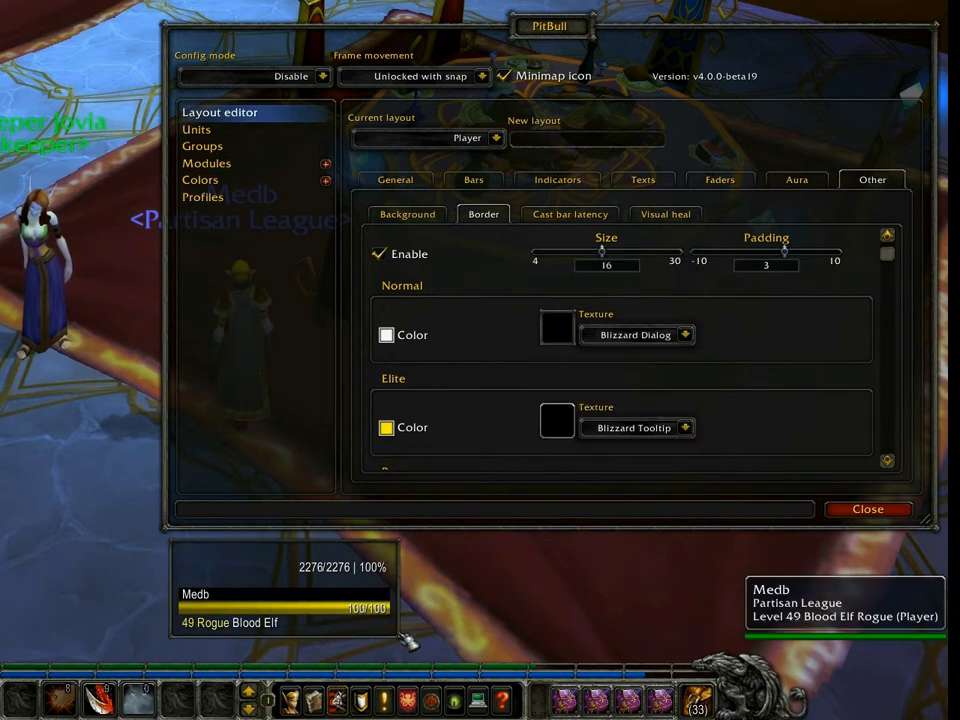
click(686, 335)
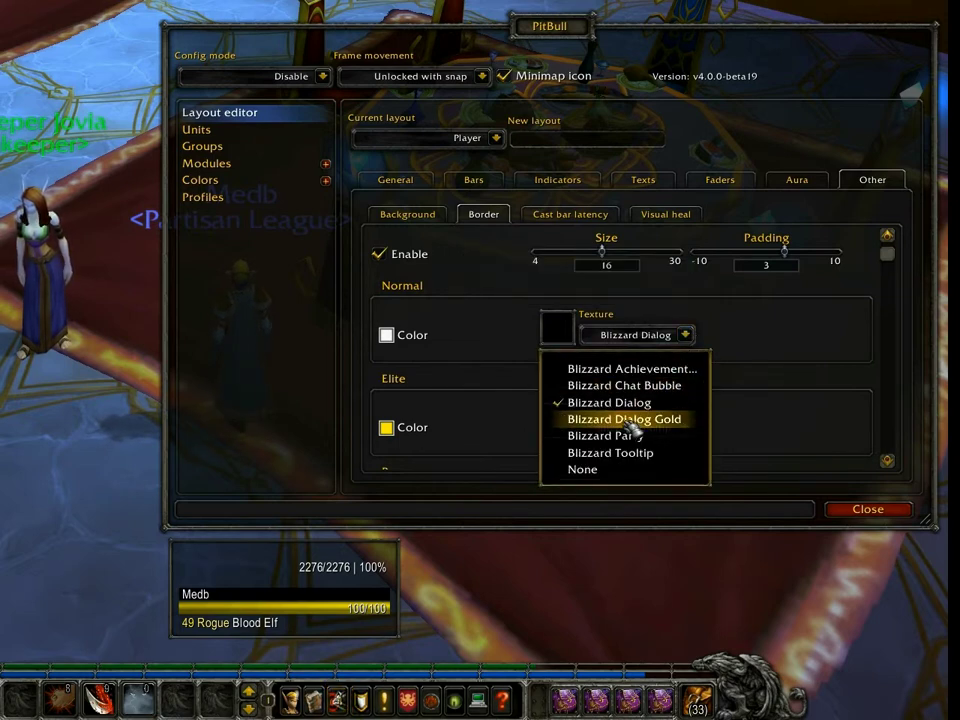
click(630, 420)
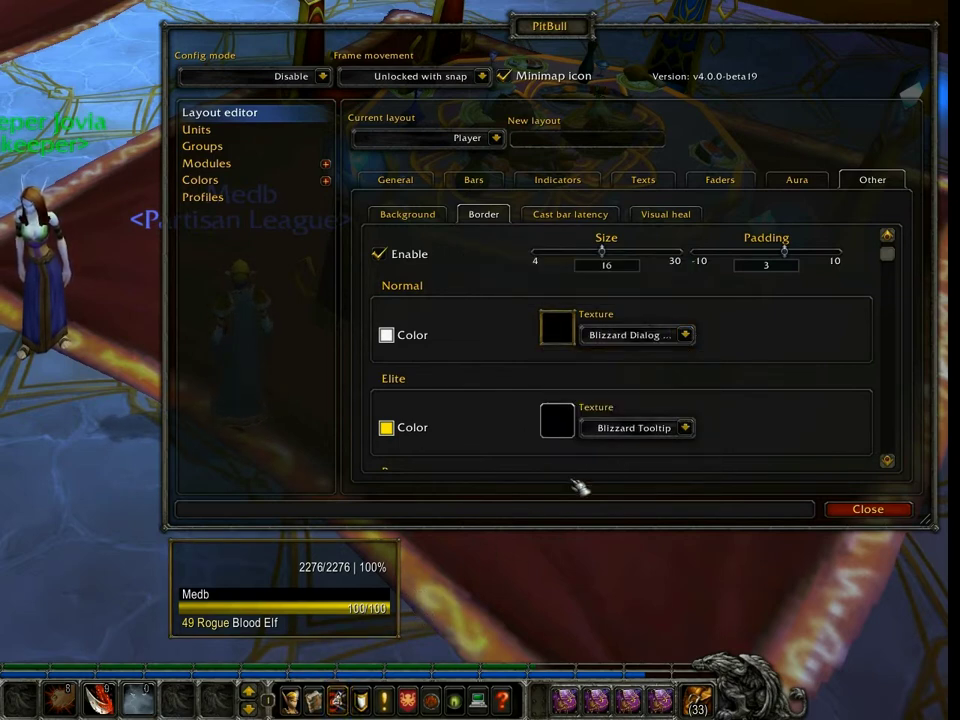
click(683, 340)
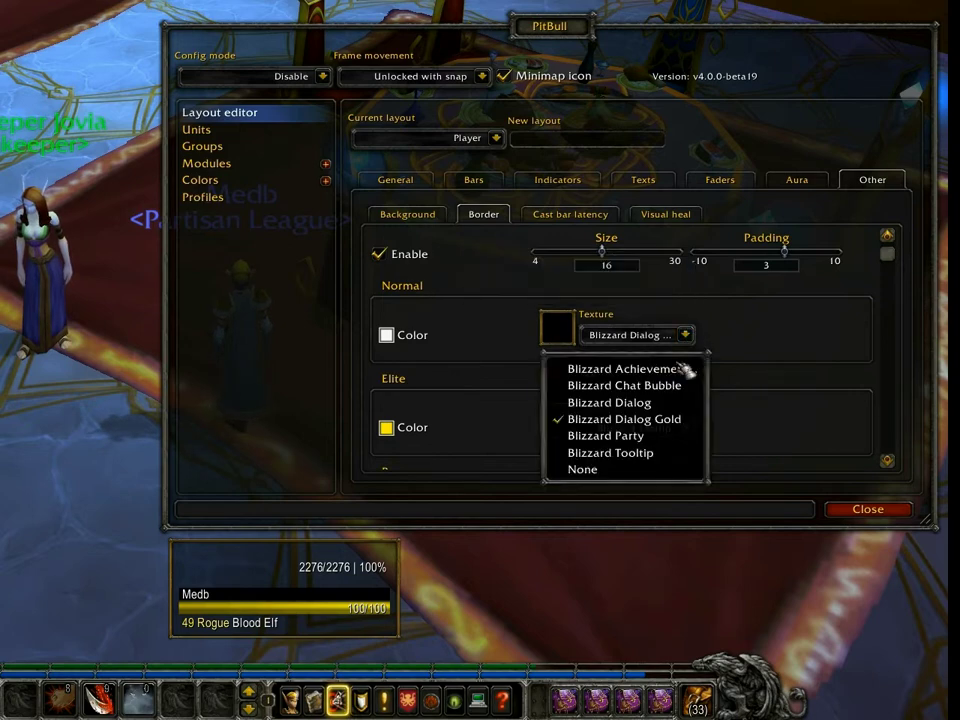
click(641, 439)
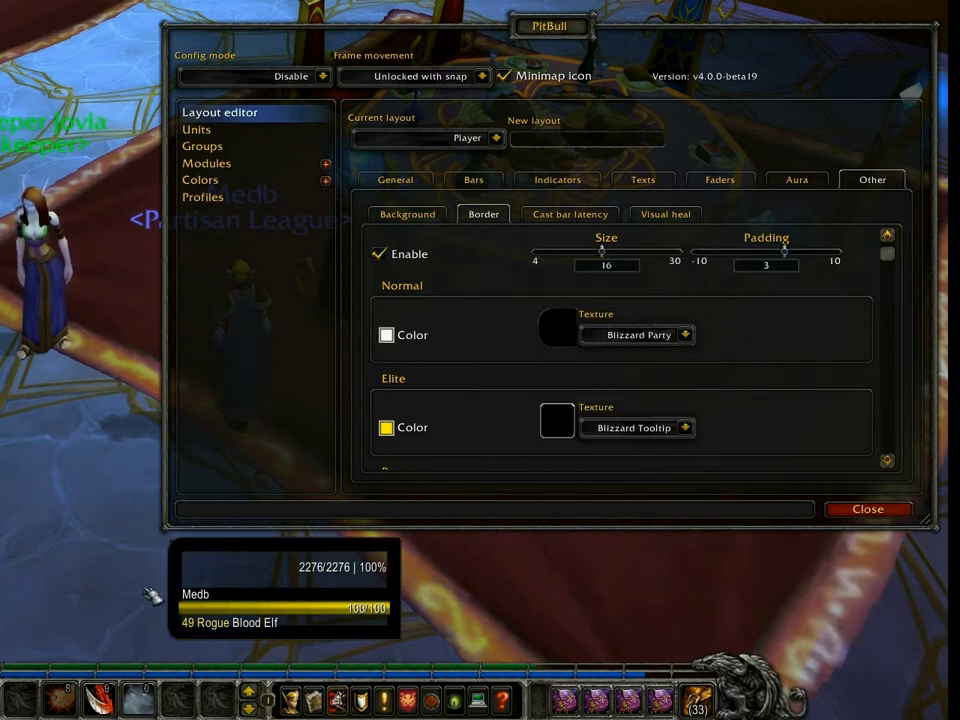
click(686, 336)
click(622, 456)
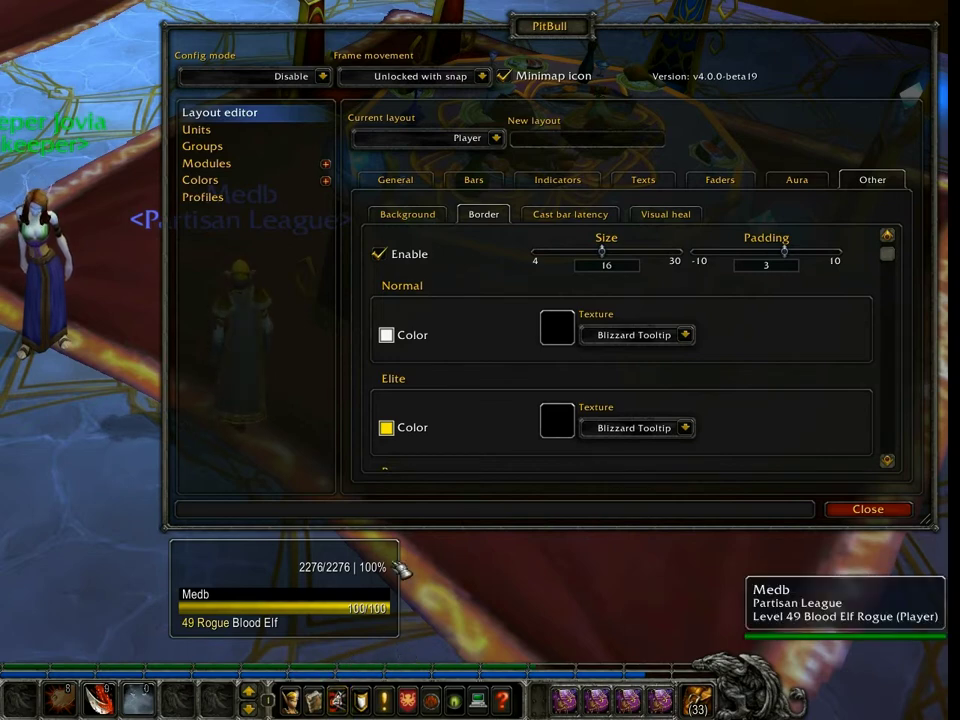
click(686, 336)
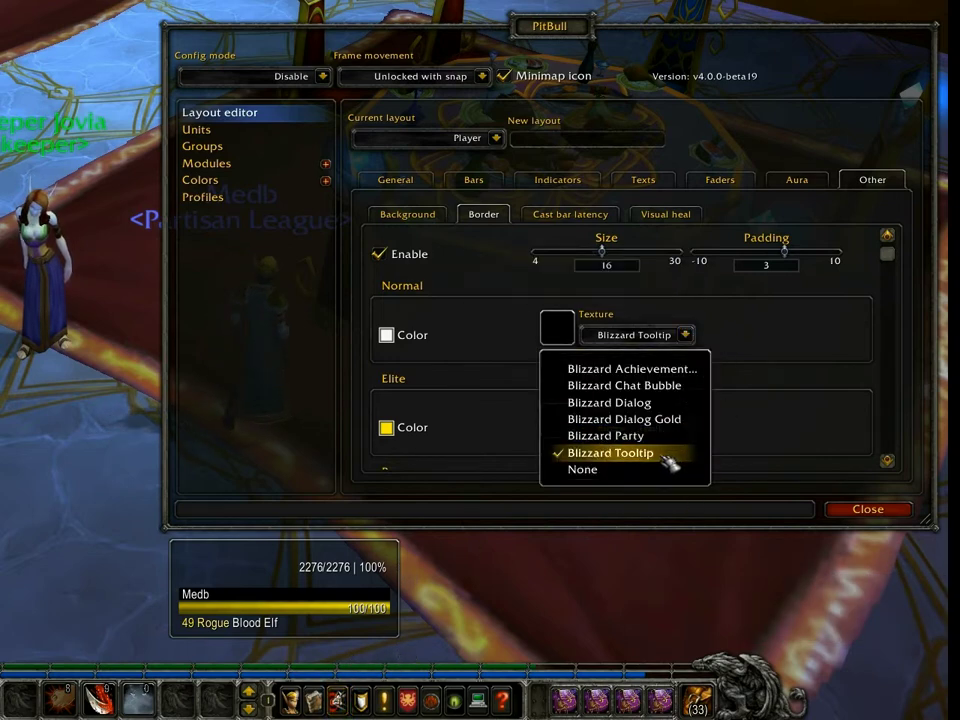
click(615, 469)
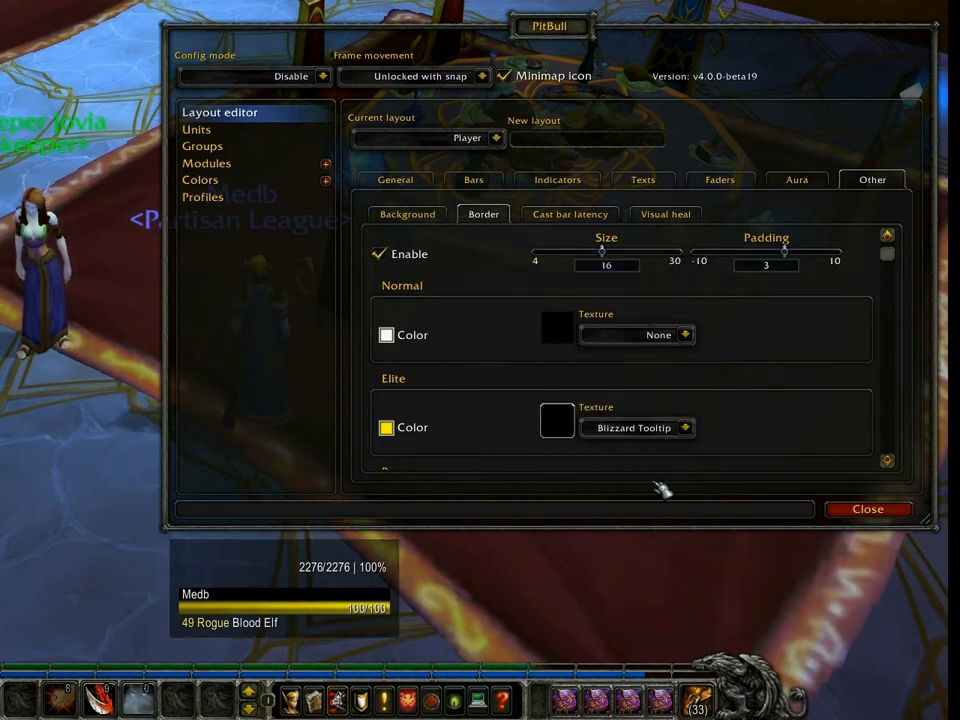